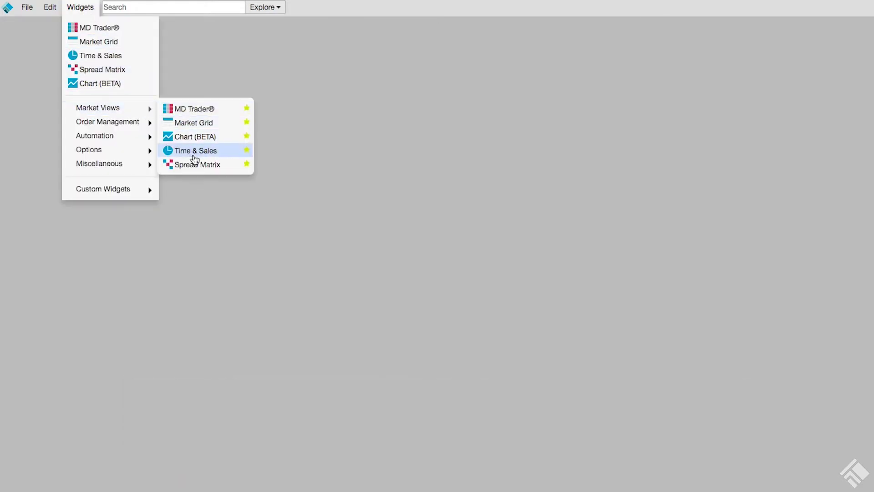
- Open a centred Spread Matrix window and browse the Autospreader and Custom tabs before returning to Exchange Listed
{"action": "left_click", "coordinate": [195, 165]}
{"action": "left_click_drag", "start_coordinate": [675, 27], "coordinate": [556, 77]}
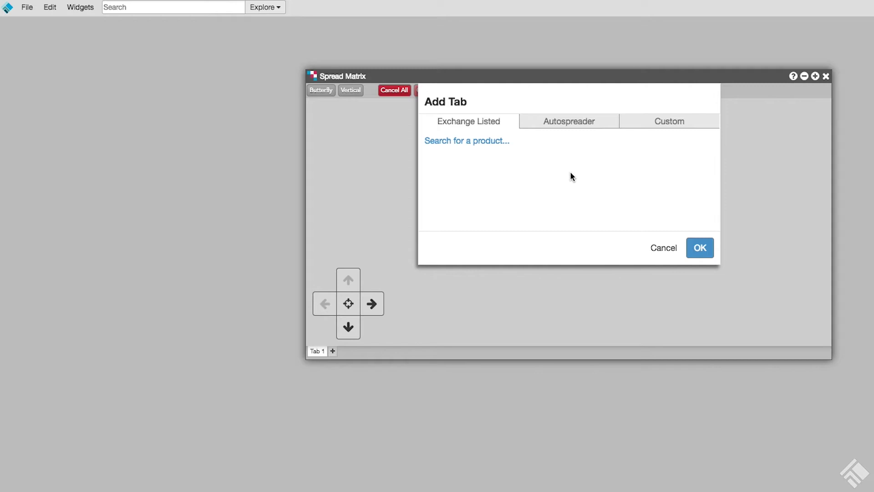
{"action": "left_click", "coordinate": [561, 129]}
{"action": "left_click", "coordinate": [510, 161]}
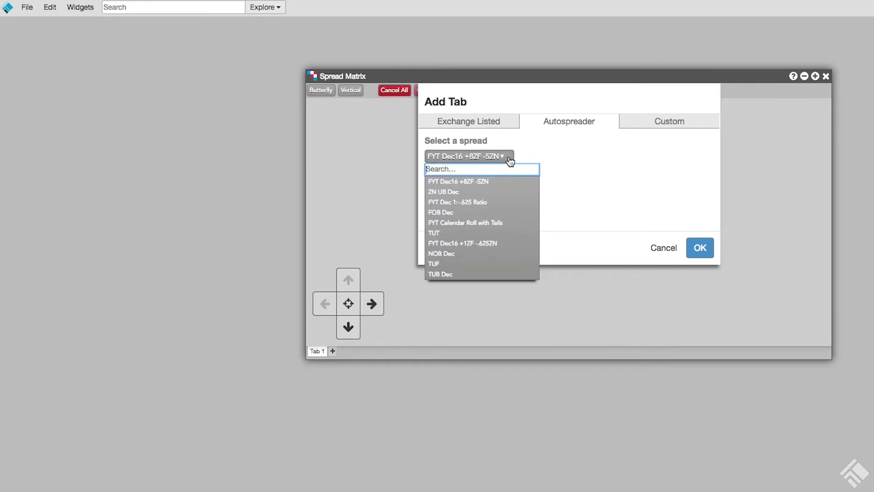
{"action": "left_click", "coordinate": [664, 126]}
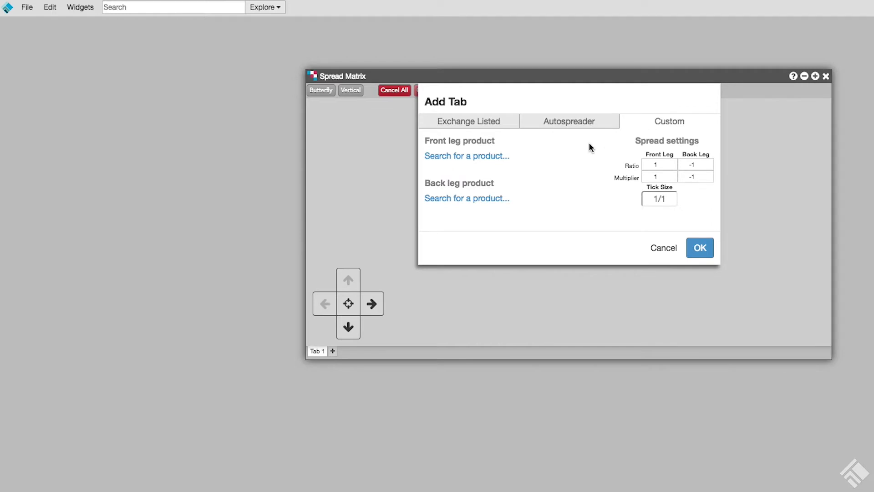
{"action": "left_click", "coordinate": [493, 123]}
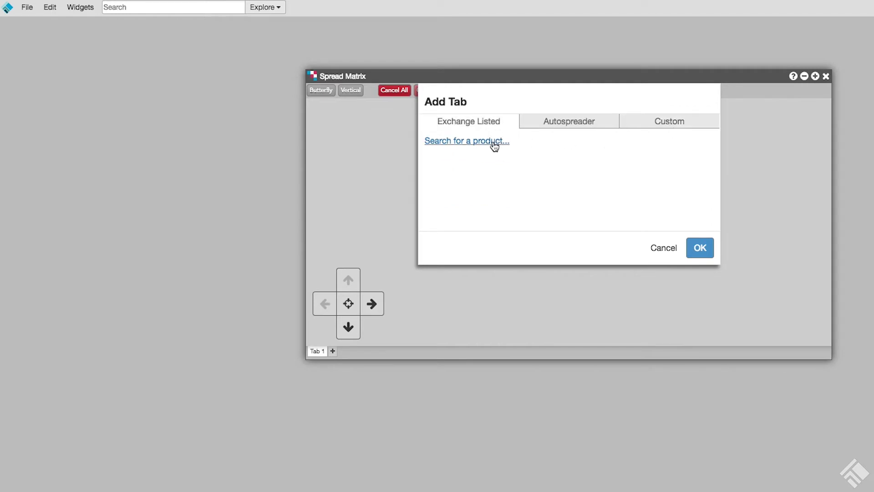
- Load Eurodollar Futures via a 'ge' search and enlarge the matrix window at the upper left
{"action": "left_click", "coordinate": [493, 142]}
{"action": "type", "text": "ge"}
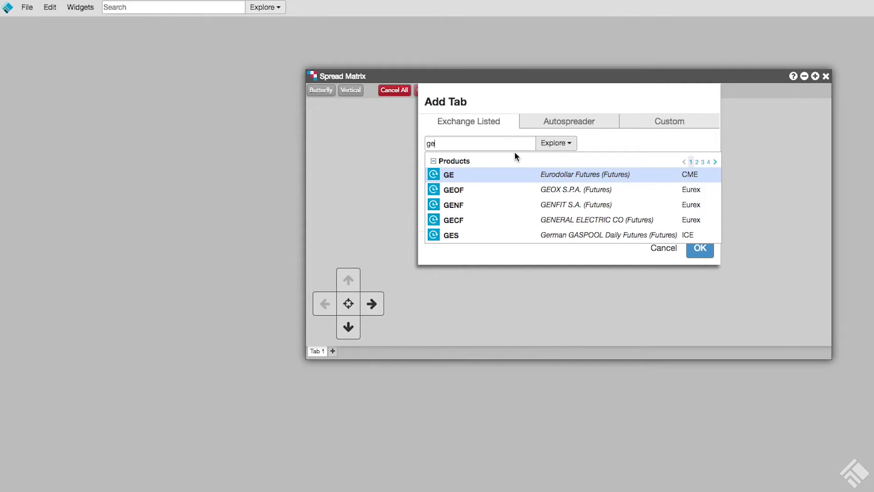
{"action": "left_click", "coordinate": [545, 175]}
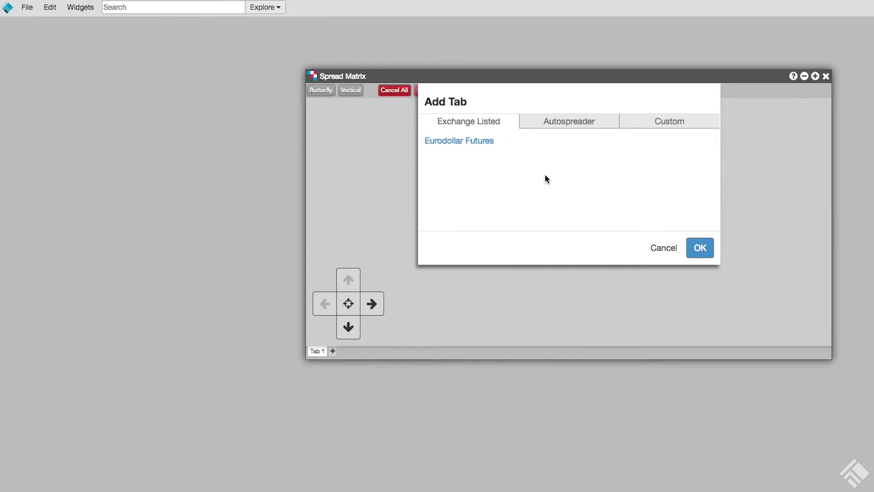
{"action": "left_click", "coordinate": [696, 247]}
{"action": "left_click_drag", "start_coordinate": [503, 75], "coordinate": [197, 13]}
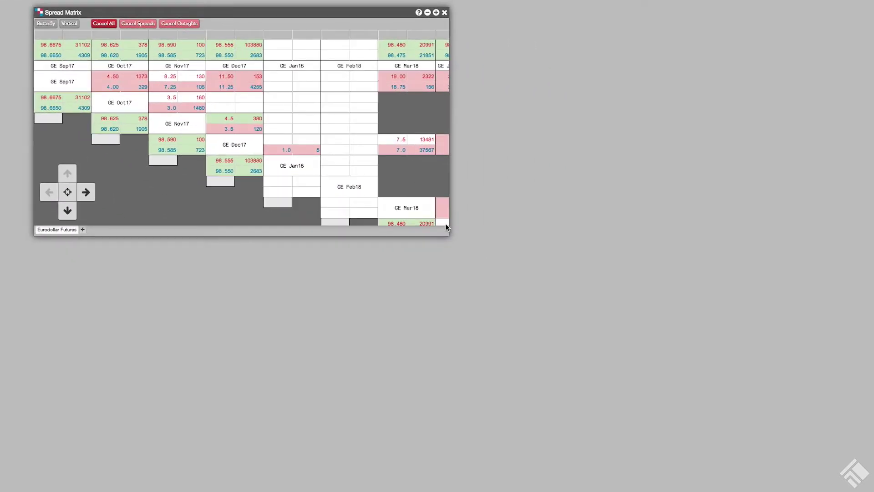
{"action": "left_click_drag", "start_coordinate": [450, 235], "coordinate": [838, 485]}
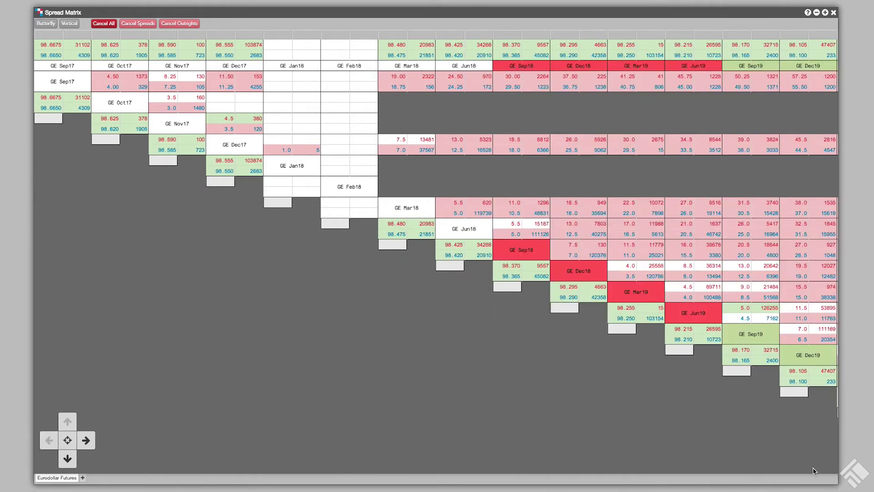
- In Choose legs, exclude the monthly GE Nov17 and Jan18 contracts
{"action": "right_click", "coordinate": [99, 244]}
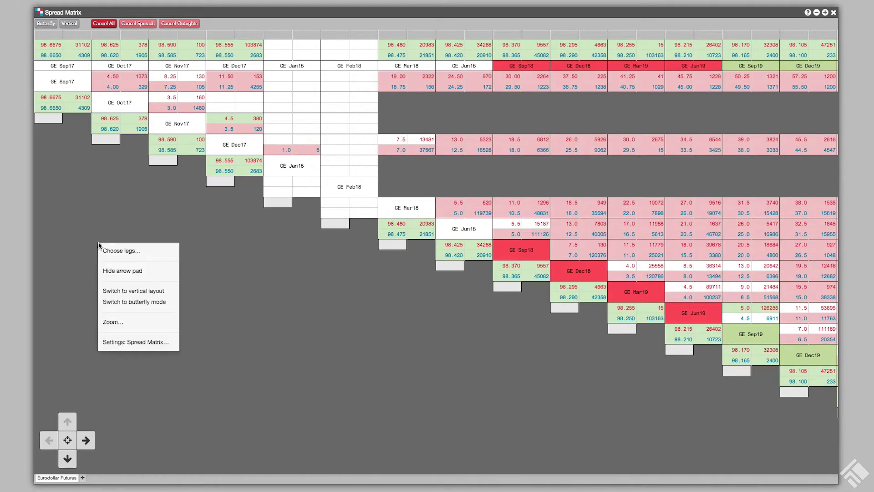
{"action": "left_click", "coordinate": [113, 250]}
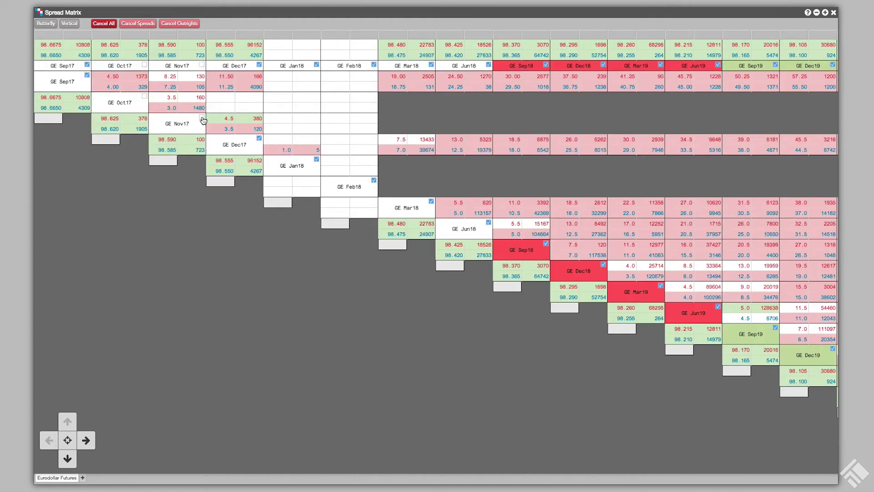
{"action": "left_click", "coordinate": [202, 117]}
{"action": "left_click", "coordinate": [316, 159]}
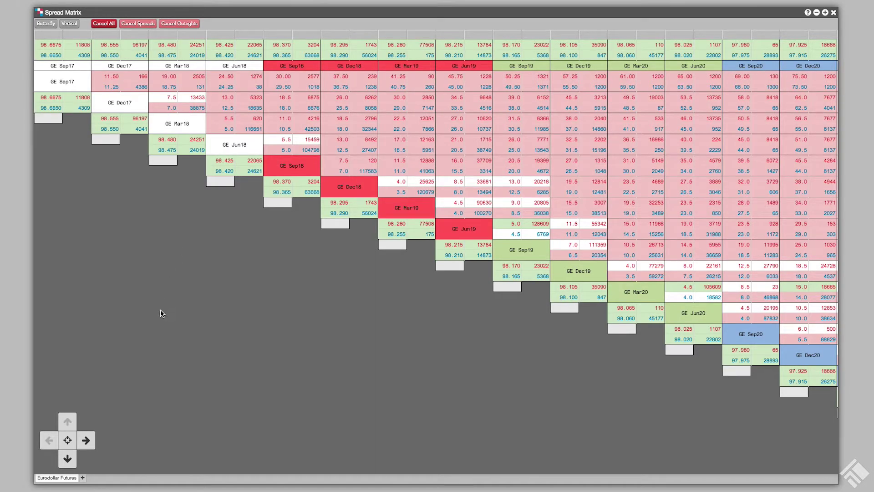
- Shift the matrix columns and rows out to the Sep22 contracts, then reset it to start at Sep17
{"action": "left_click", "coordinate": [88, 439]}
{"action": "left_click", "coordinate": [88, 440]}
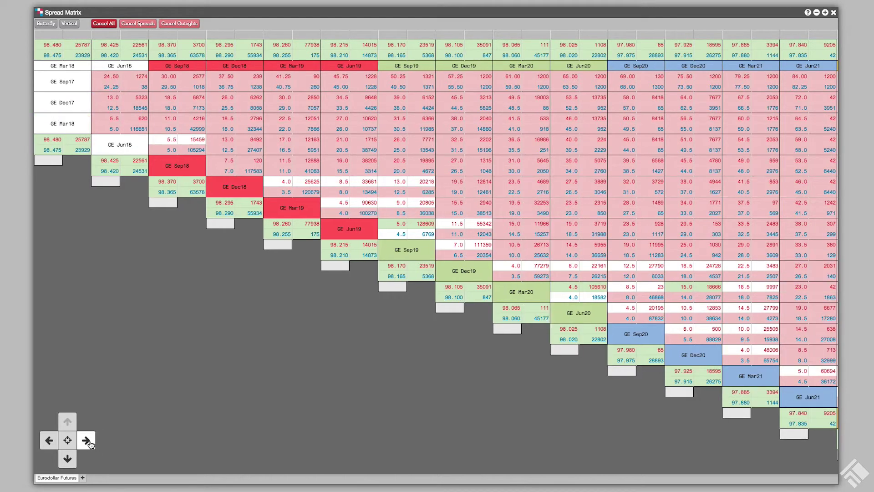
{"action": "left_click", "coordinate": [88, 440]}
{"action": "left_click", "coordinate": [89, 442]}
{"action": "left_click", "coordinate": [88, 439]}
{"action": "left_click", "coordinate": [88, 440]}
{"action": "left_click", "coordinate": [87, 440]}
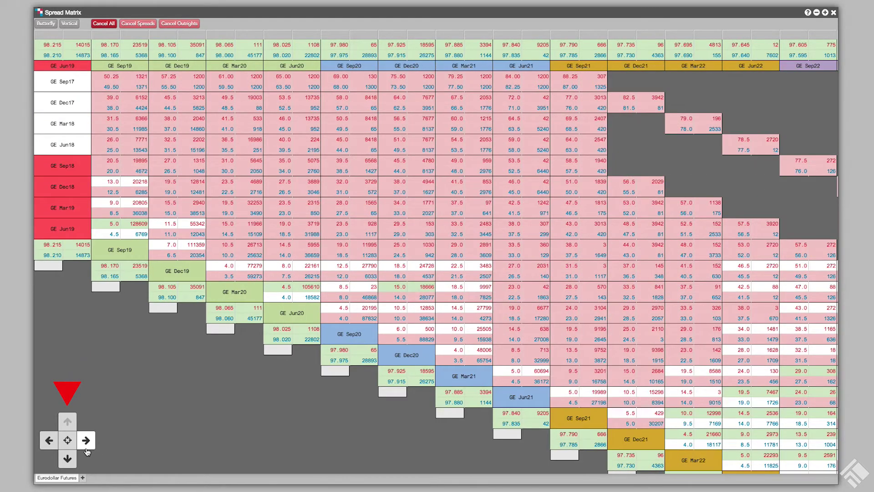
{"action": "left_click", "coordinate": [72, 460]}
{"action": "left_click", "coordinate": [72, 460]}
{"action": "left_click", "coordinate": [71, 460]}
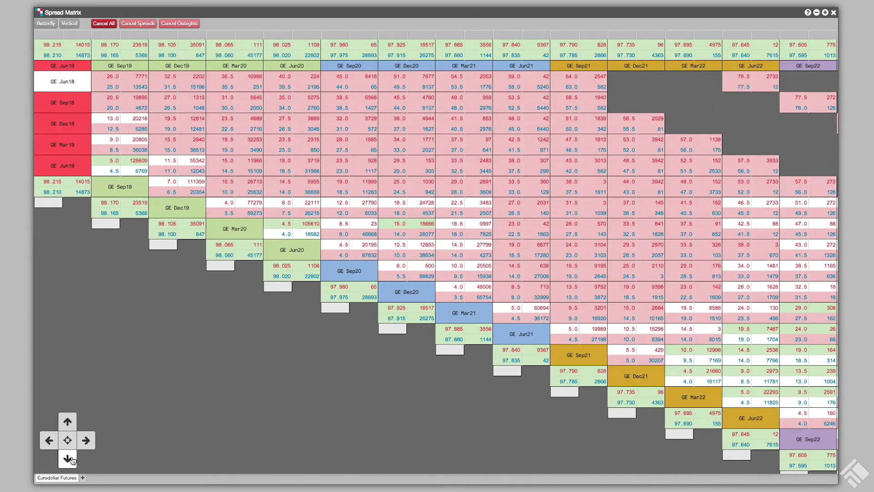
{"action": "left_click", "coordinate": [68, 441]}
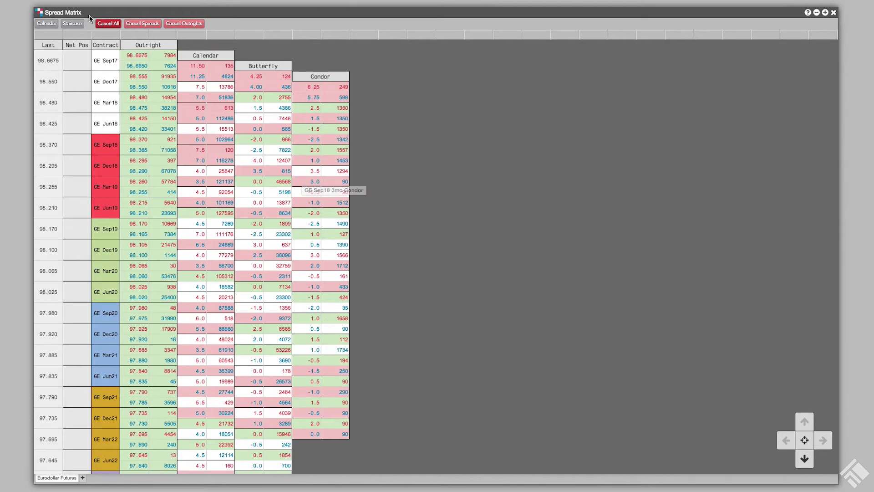
- Try calendar spreads in vertical layout, then show butterfly spreads in the staircase layout
{"action": "left_click", "coordinate": [44, 25]}
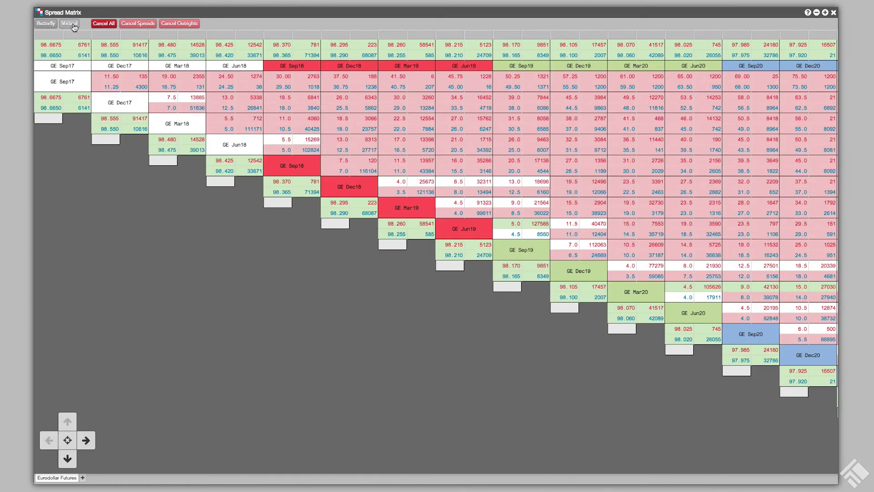
{"action": "left_click", "coordinate": [73, 26]}
{"action": "left_click", "coordinate": [73, 26]}
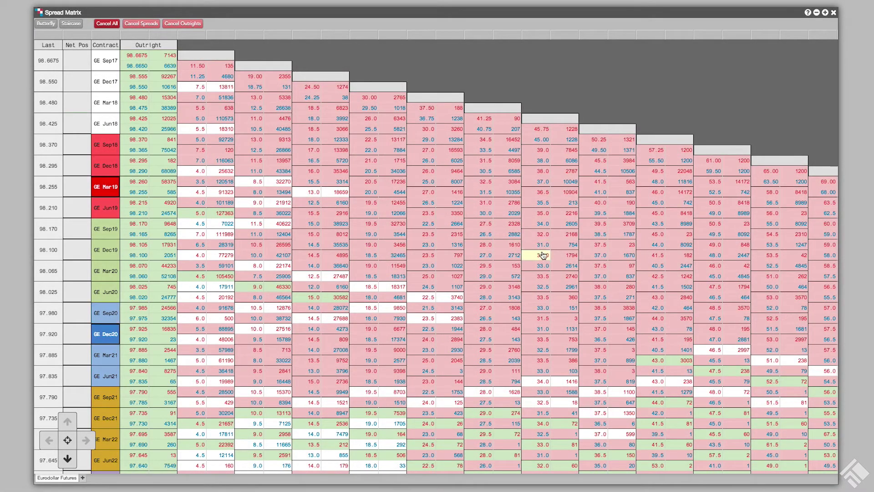
{"action": "left_click", "coordinate": [49, 24]}
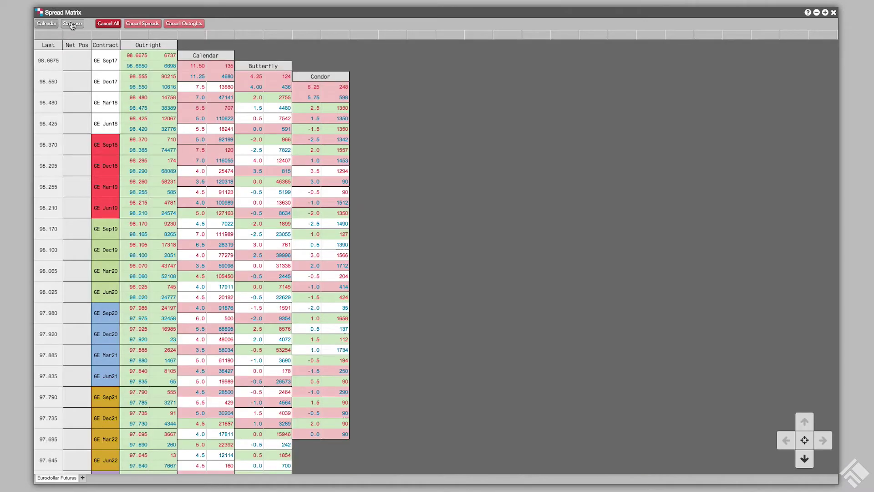
{"action": "left_click", "coordinate": [72, 23]}
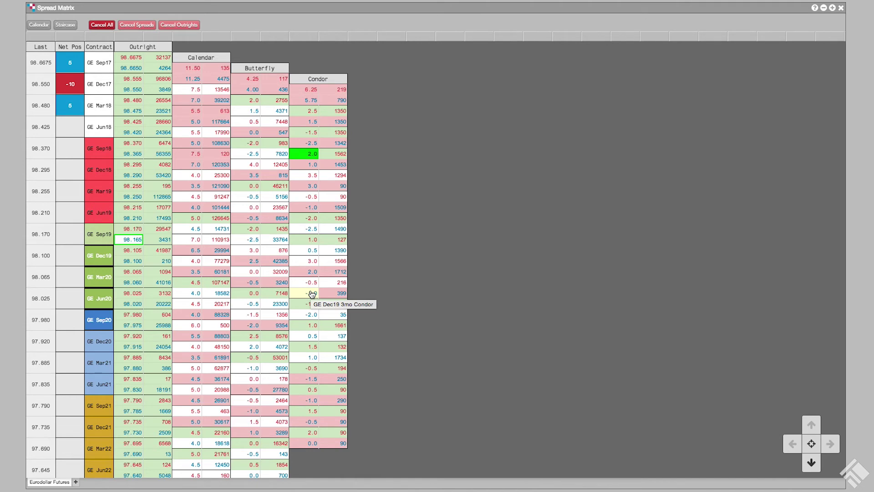
- Sell a quantity of 1 GE Dec19 3mo Condor from its order ticket
{"action": "left_click", "coordinate": [312, 294]}
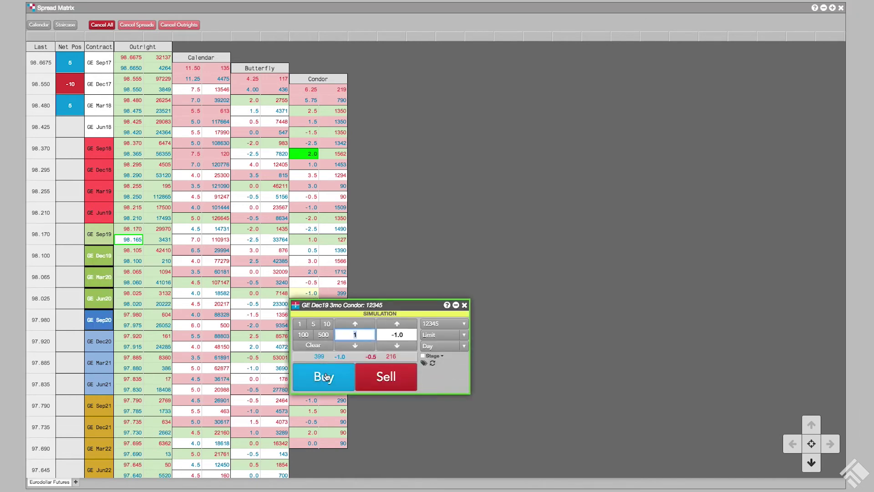
{"action": "left_click", "coordinate": [389, 379]}
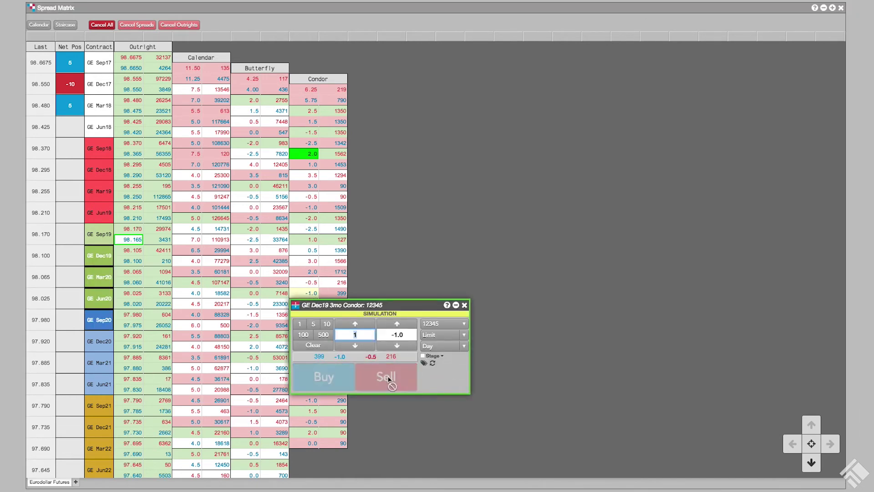